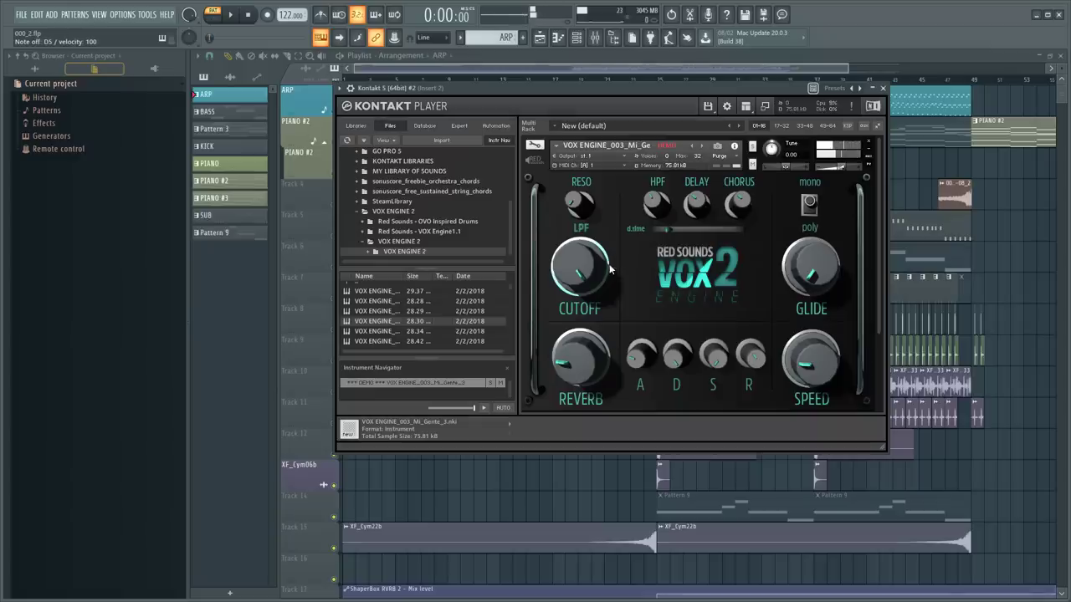
Move the Kontakt window lower and audition the ARP pattern with the loaded VOX ENGINE_003_Mi_Gente_3 instrument.
drag(462, 93, 443, 122)
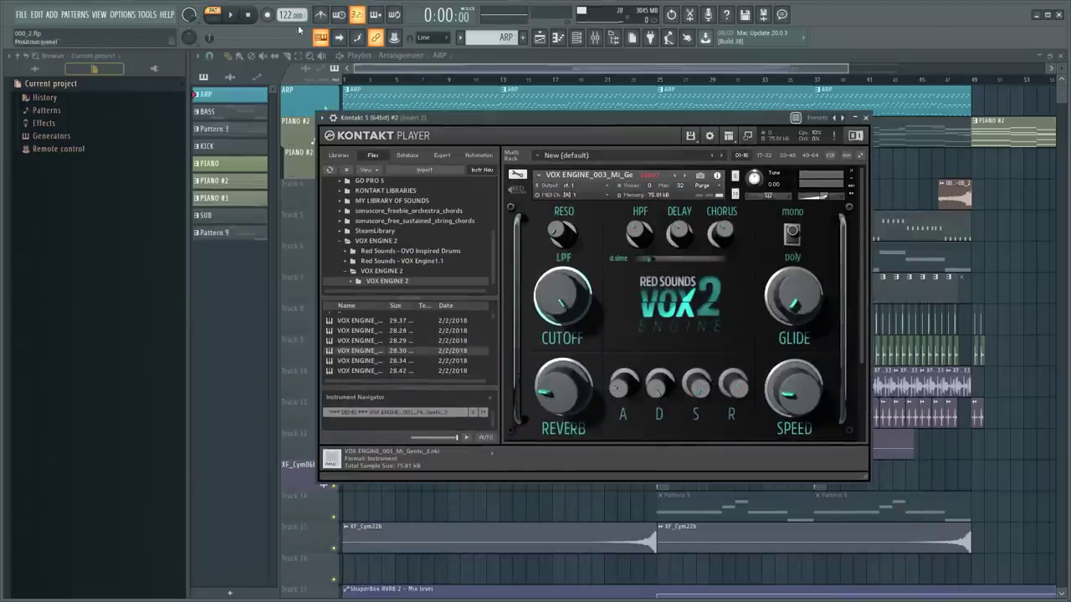
key(space)
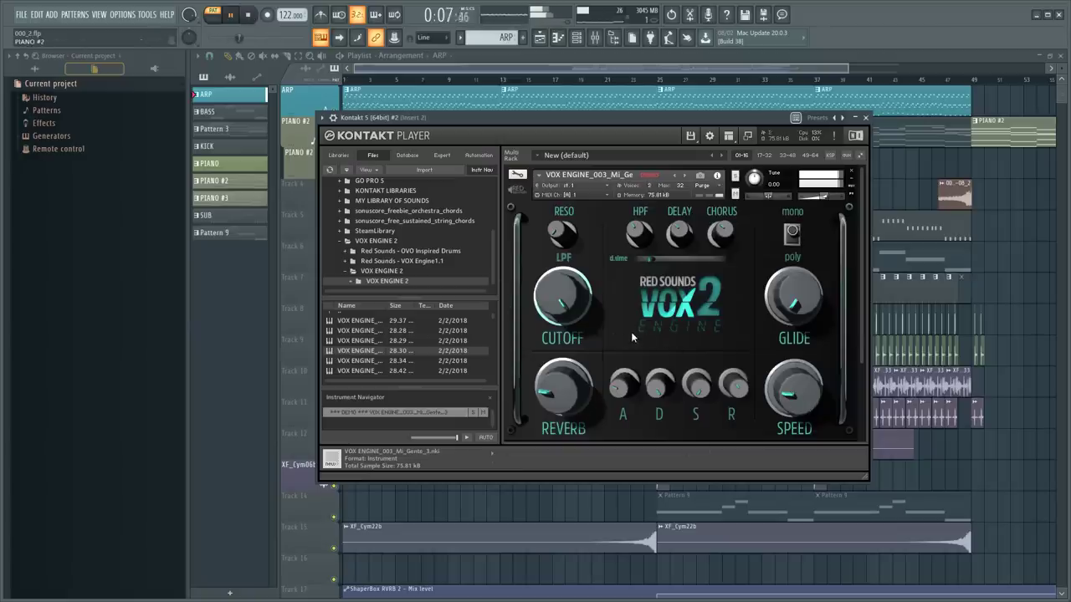
key(space)
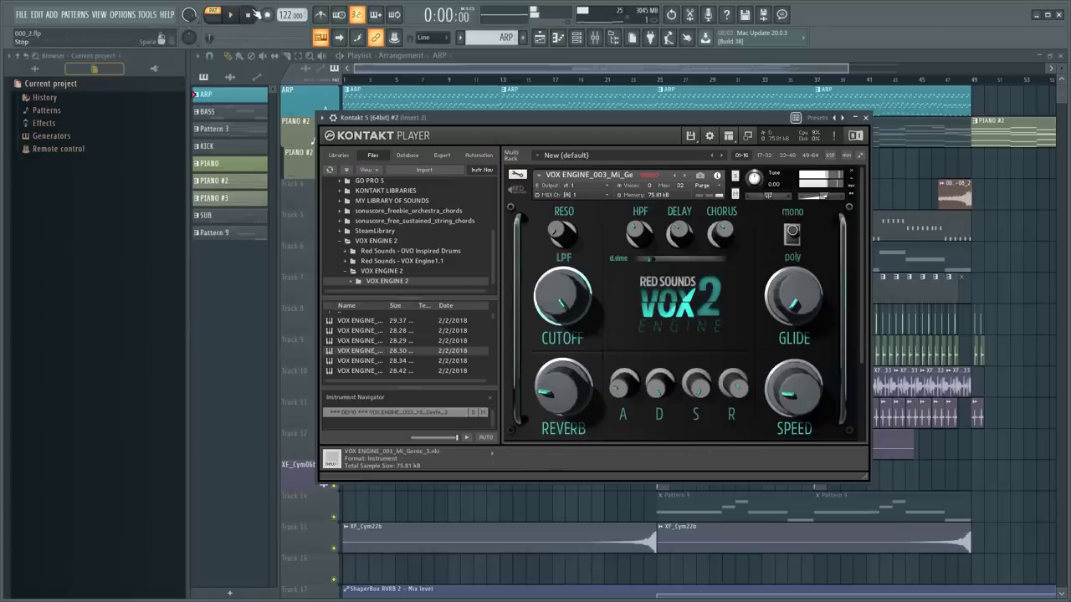
Replace the loaded instrument with VOX ENGINE_002_Mi_Gente_2 from the VOX ENGINE 2 folder.
click(352, 342)
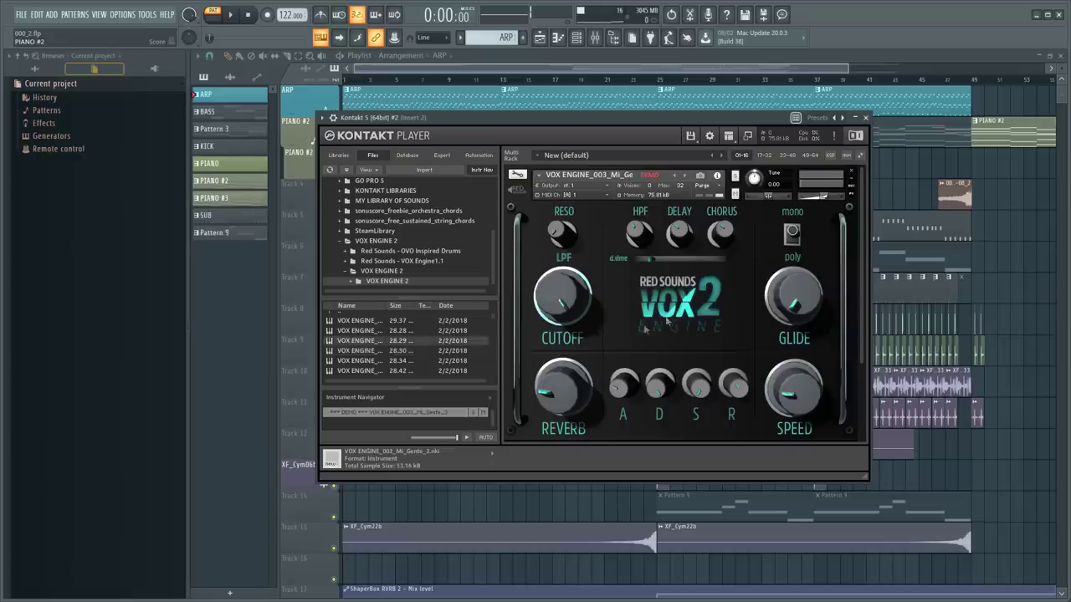
double_click(405, 340)
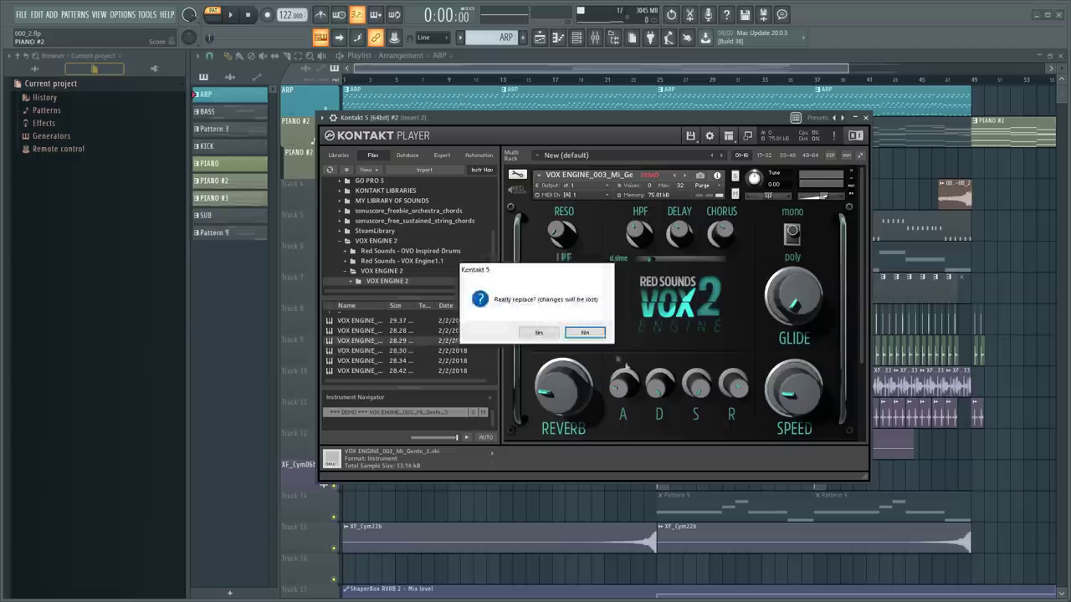
click(545, 331)
Play the ARP pattern while lowering Speed, Glide and Reverb and trying the Cutoff, and stop playback.
key(space)
drag(804, 398, 804, 425)
mouse_move(801, 318)
mouse_down()
mouse_move(799, 301)
mouse_move(796, 316)
mouse_up()
drag(793, 390, 793, 402)
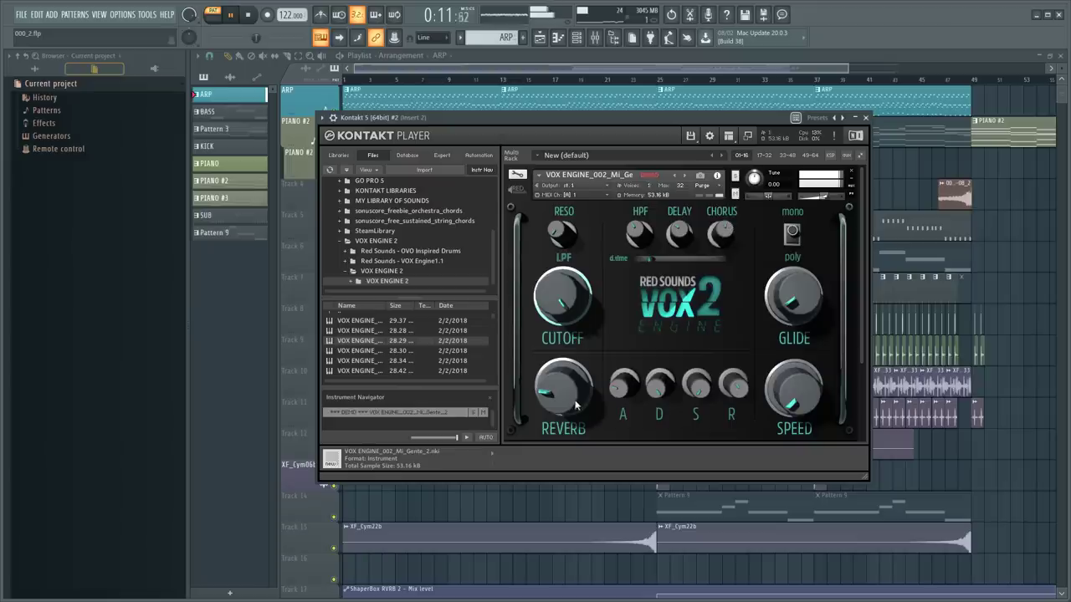
drag(563, 400, 566, 429)
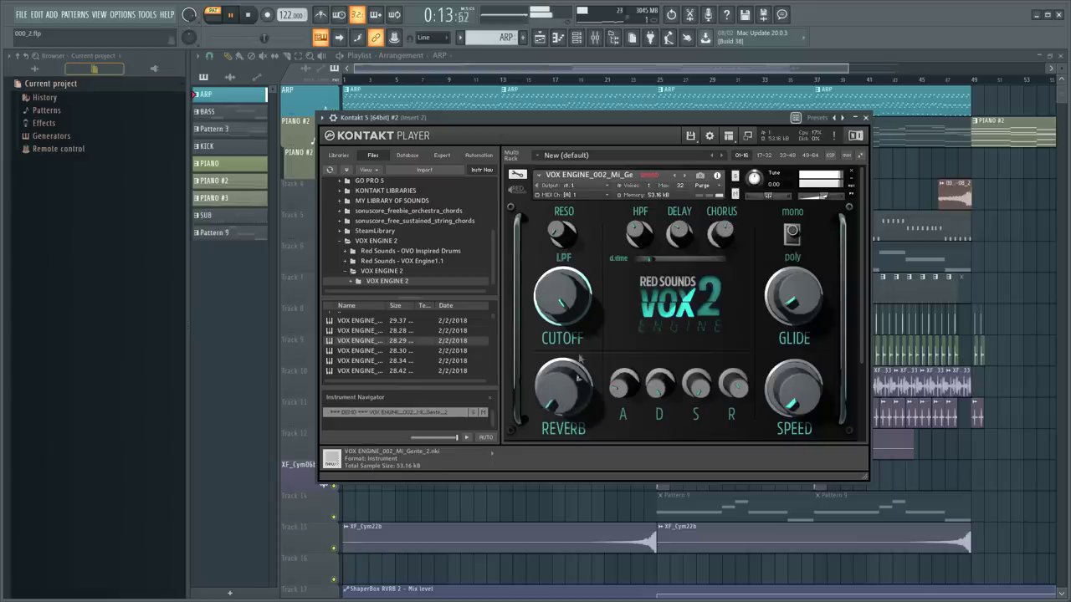
drag(561, 310, 590, 296)
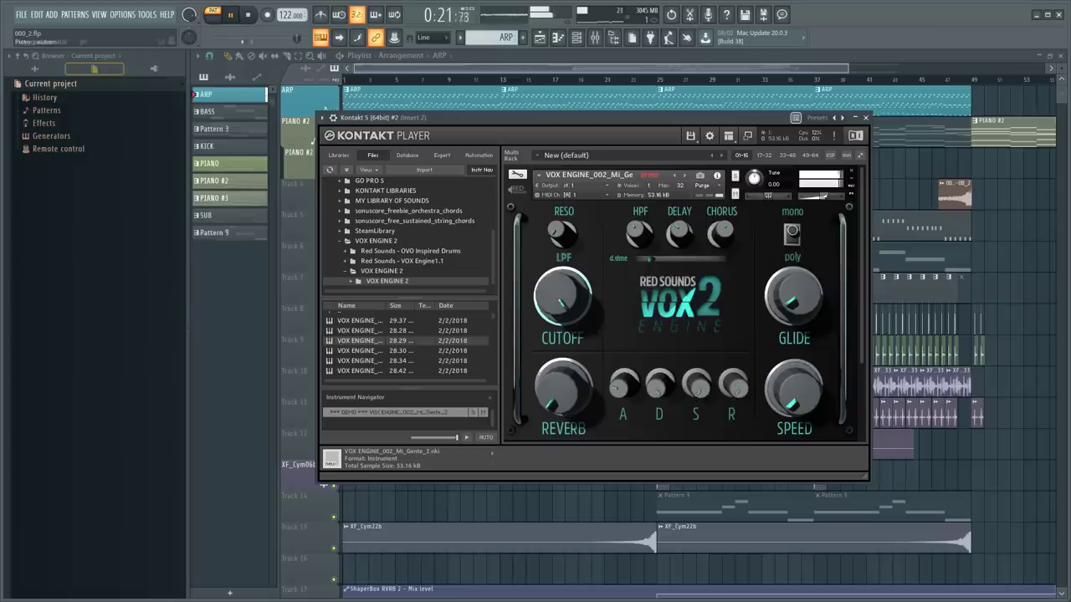
key(space)
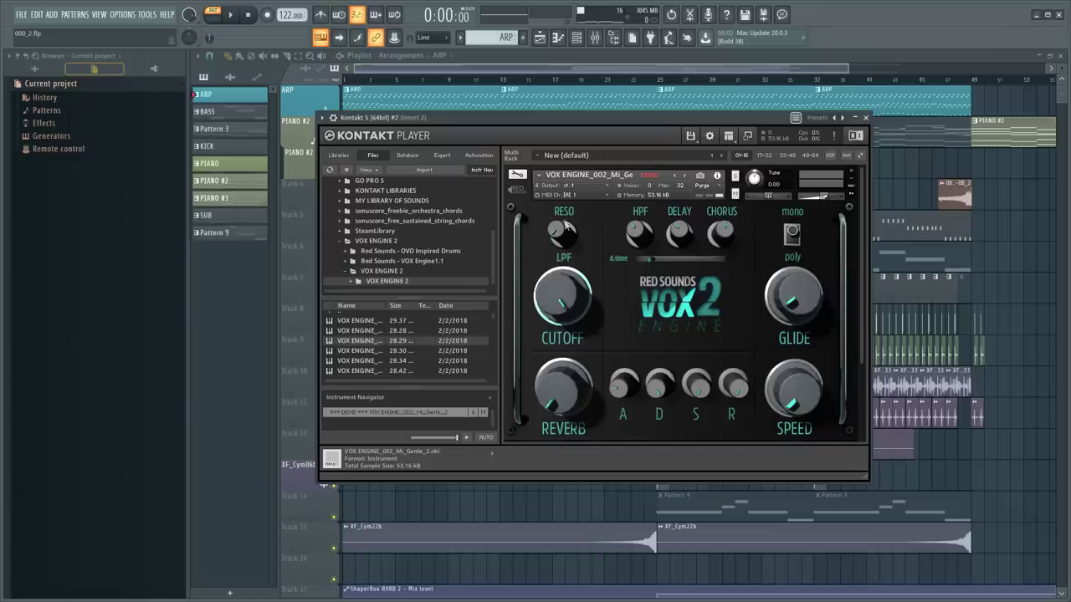
Try the Cutoff and the mono/poly switch, and raise Glide while auditioning the ARP pattern.
drag(560, 318, 587, 345)
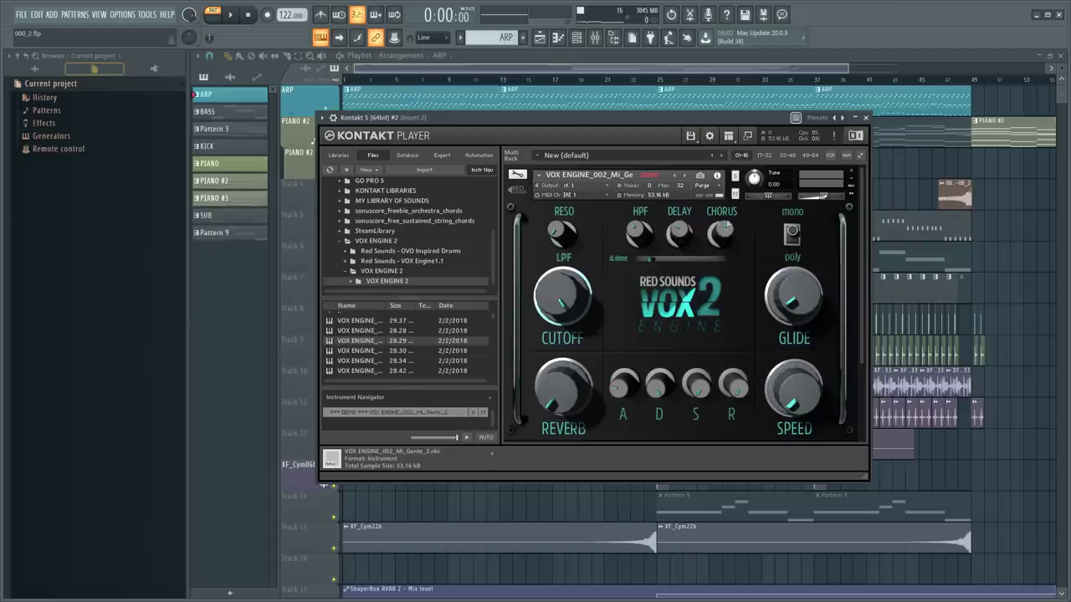
click(794, 237)
click(792, 234)
key(space)
drag(810, 305, 791, 297)
key(space)
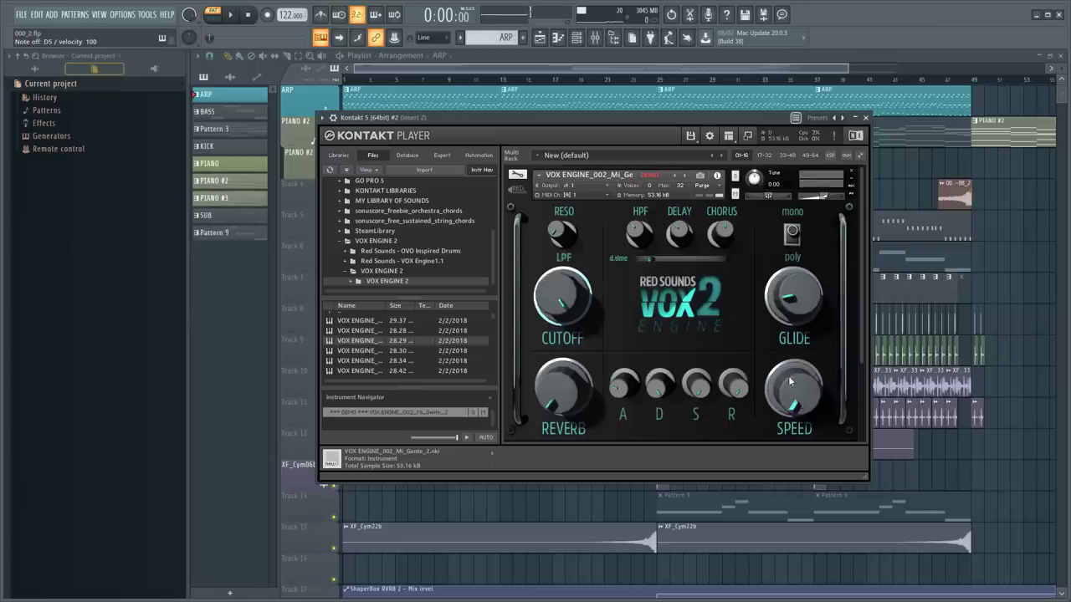
Sweep the Speed up and down, and play the ARP pattern with Speed raised high and Glide lowered.
drag(795, 405, 799, 376)
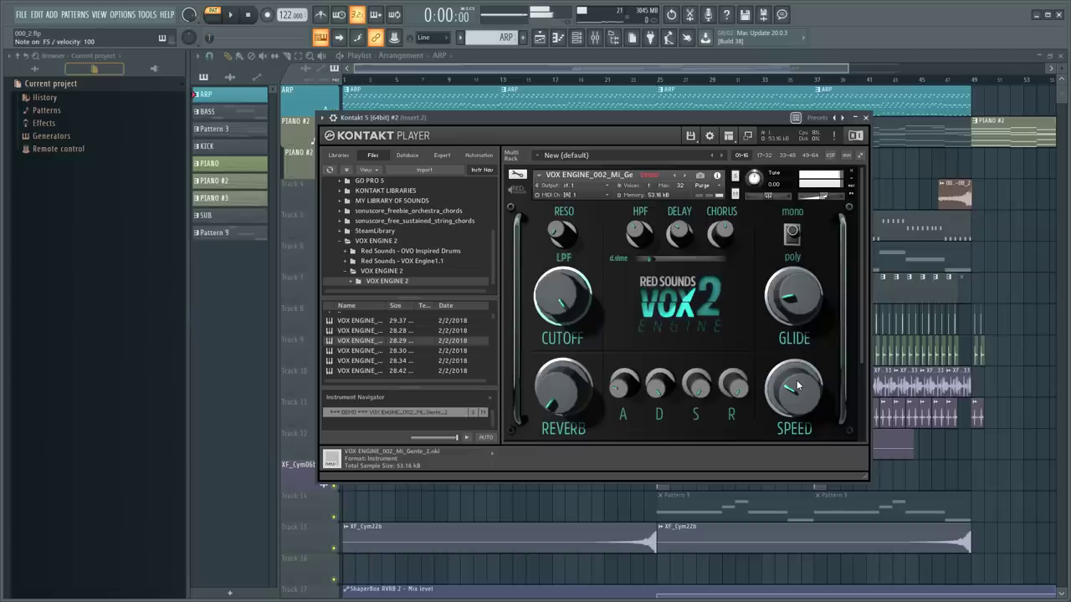
drag(796, 380, 798, 483)
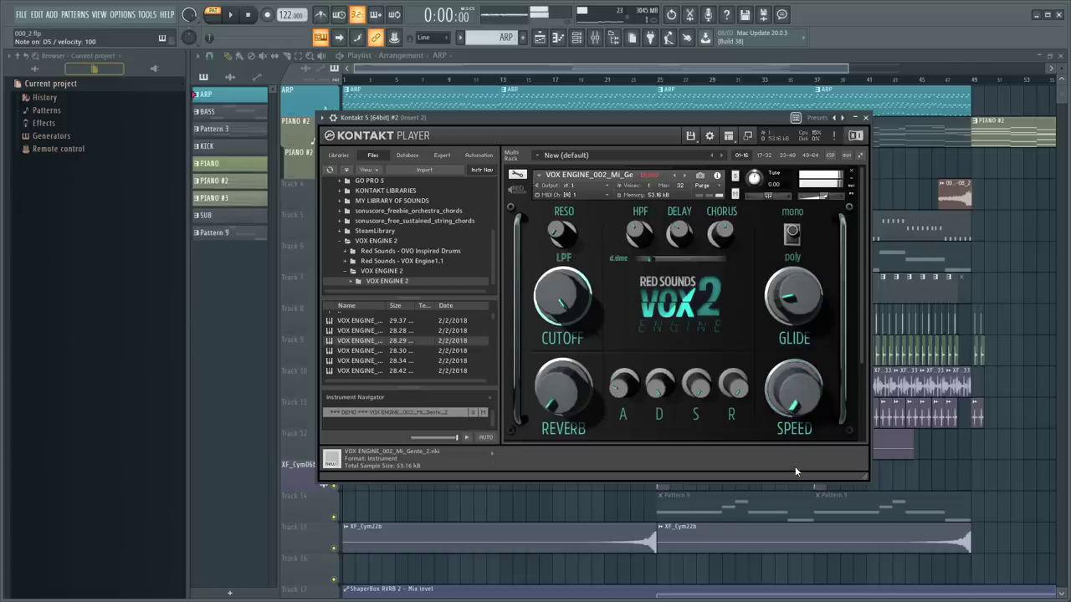
key(space)
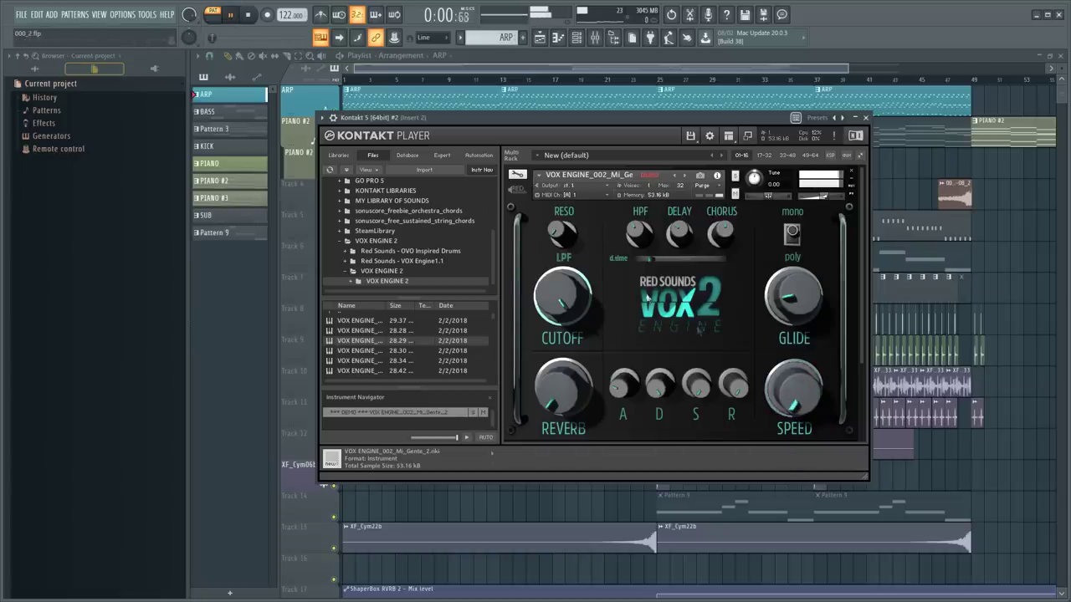
drag(795, 398, 809, 358)
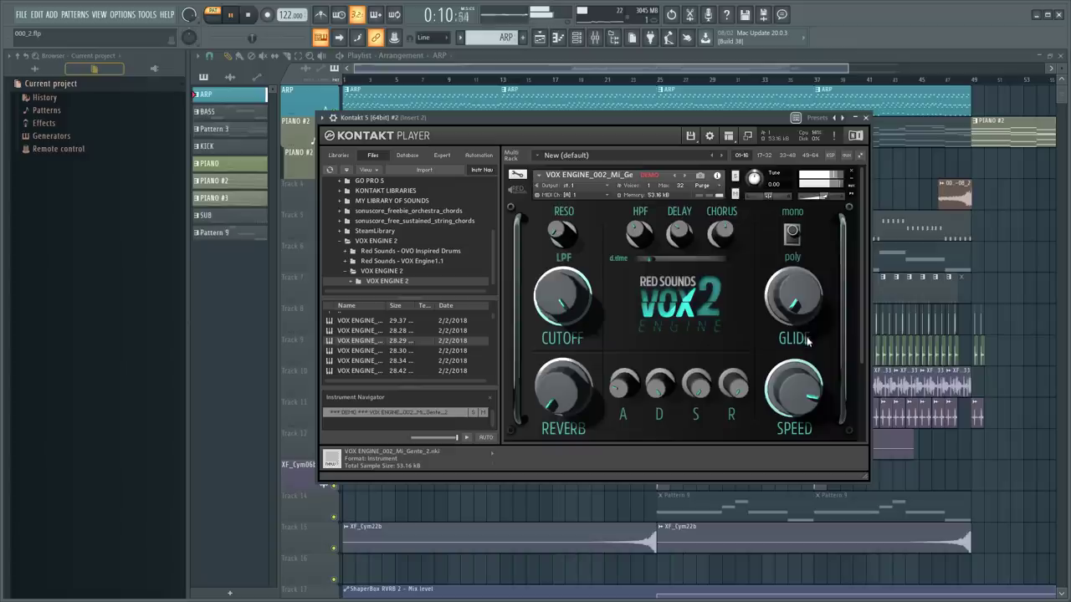
mouse_move(542, 409)
mouse_down()
mouse_move(550, 371)
mouse_move(548, 426)
mouse_up()
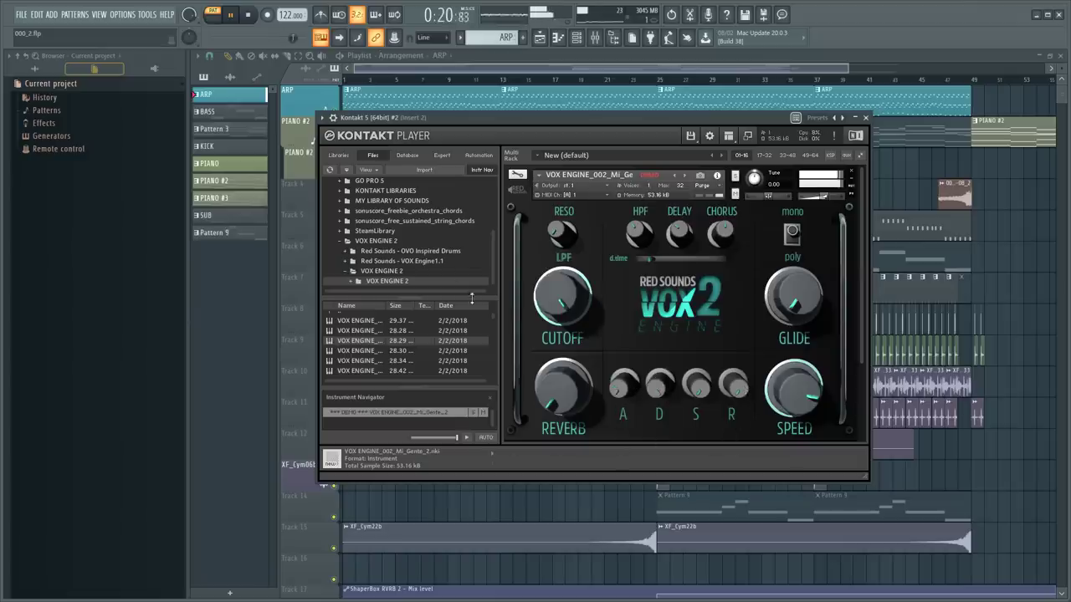
click(250, 15)
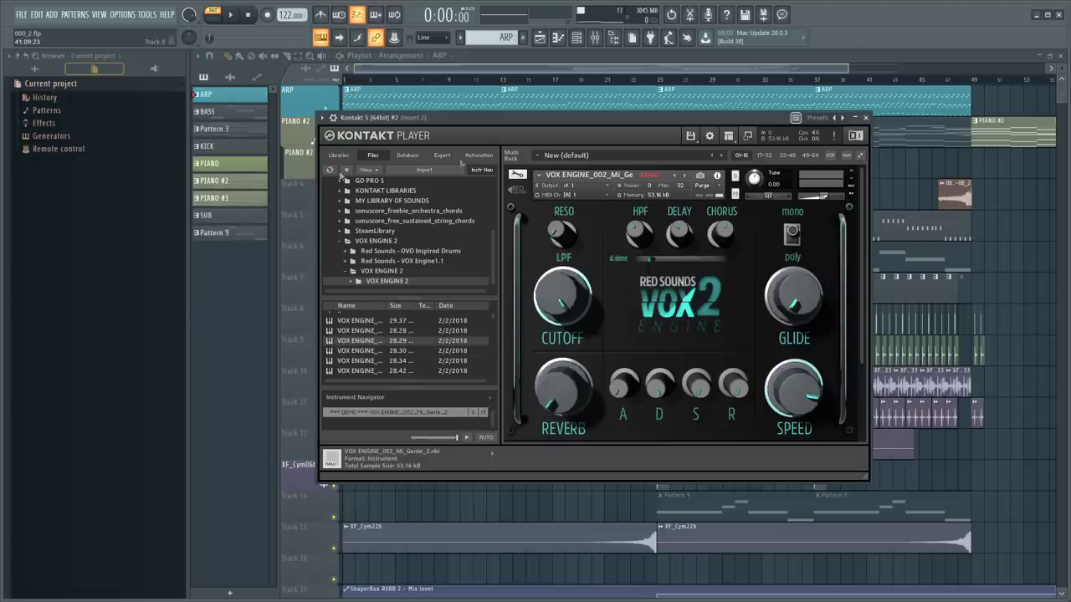
Examine the instrument's source, group insert effects and modulators in edit mode, and return to the performance view.
scroll(380, 338, up, 1)
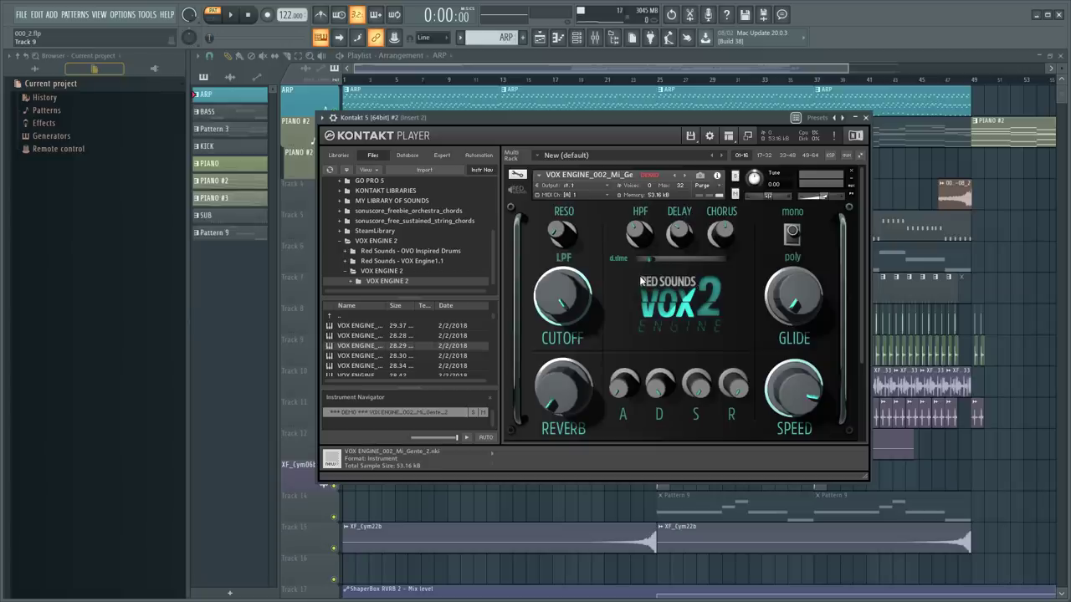
click(518, 175)
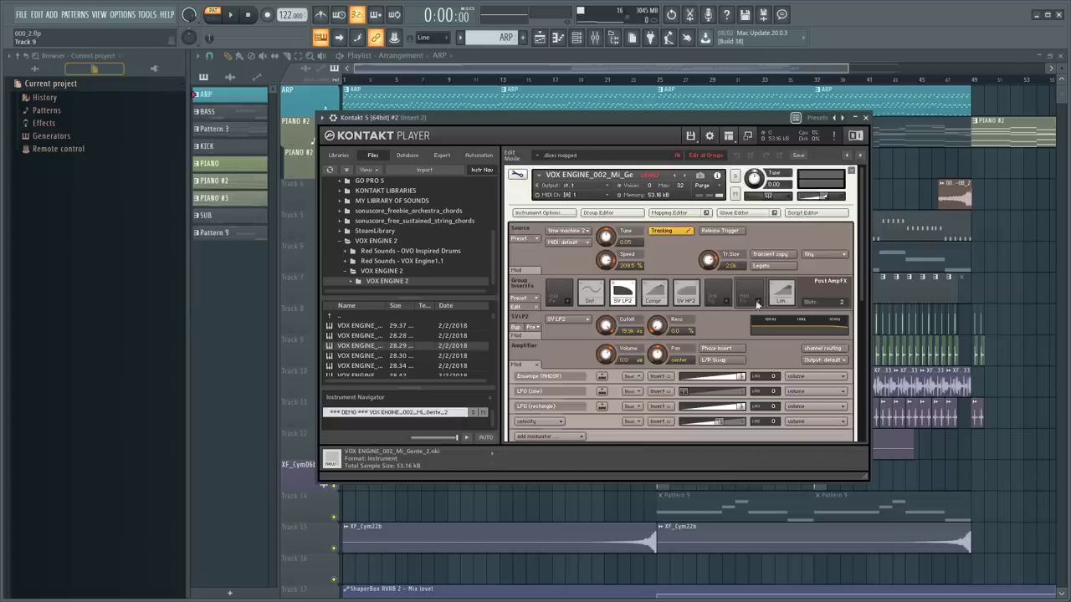
scroll(747, 343, down, 1)
scroll(747, 343, up, 1)
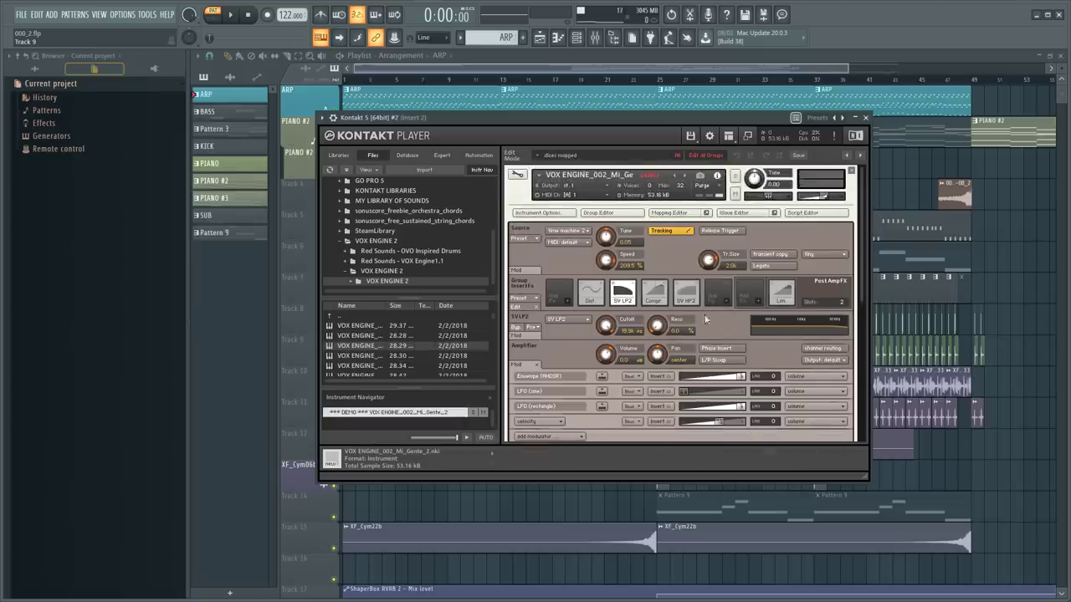
click(512, 155)
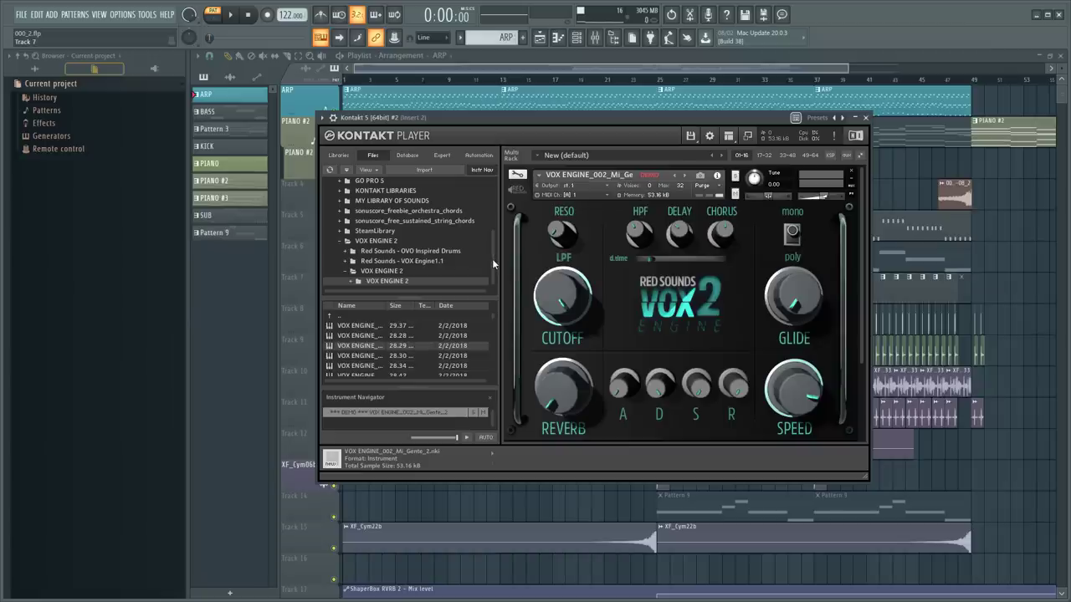
Browse the VOX ENGINE 2 folder and replace the loaded instrument with VOX ENGINE_008_Short_Chop_Oh_3.
scroll(402, 234, up, 2)
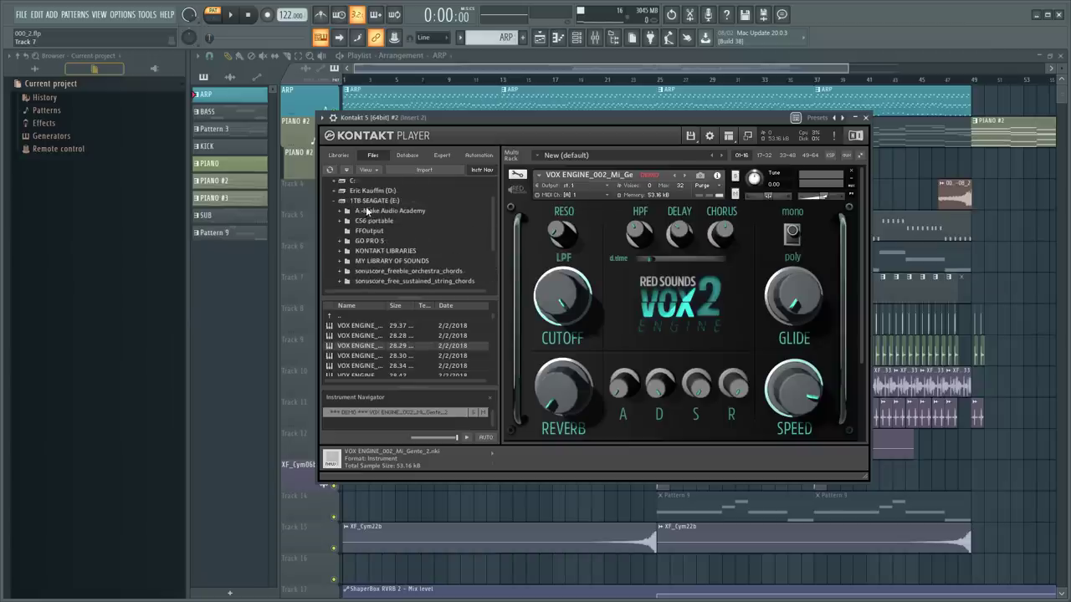
scroll(413, 285, down, 1)
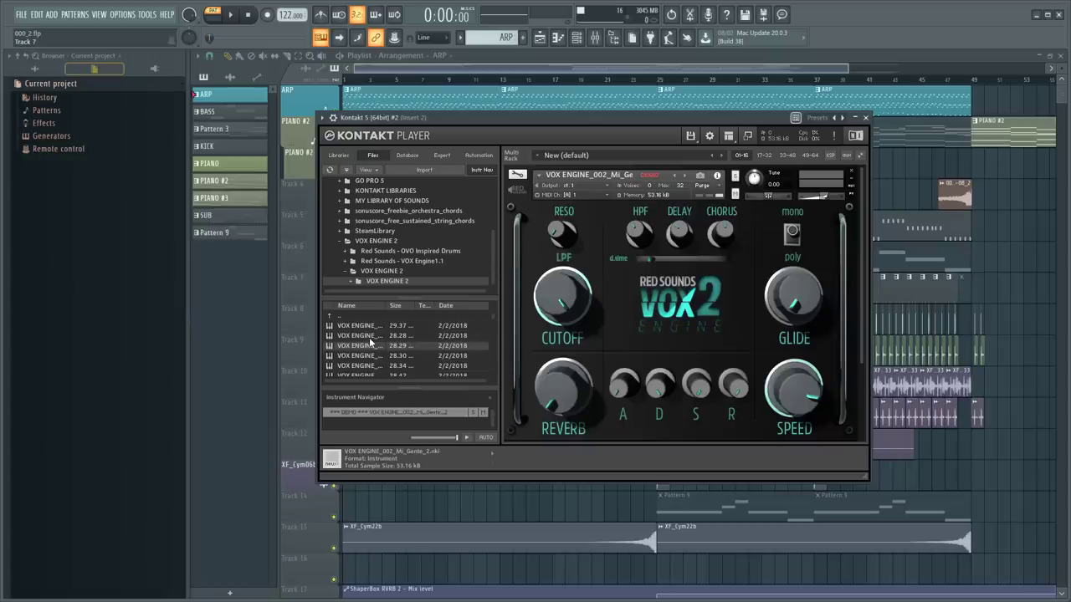
scroll(371, 343, down, 2)
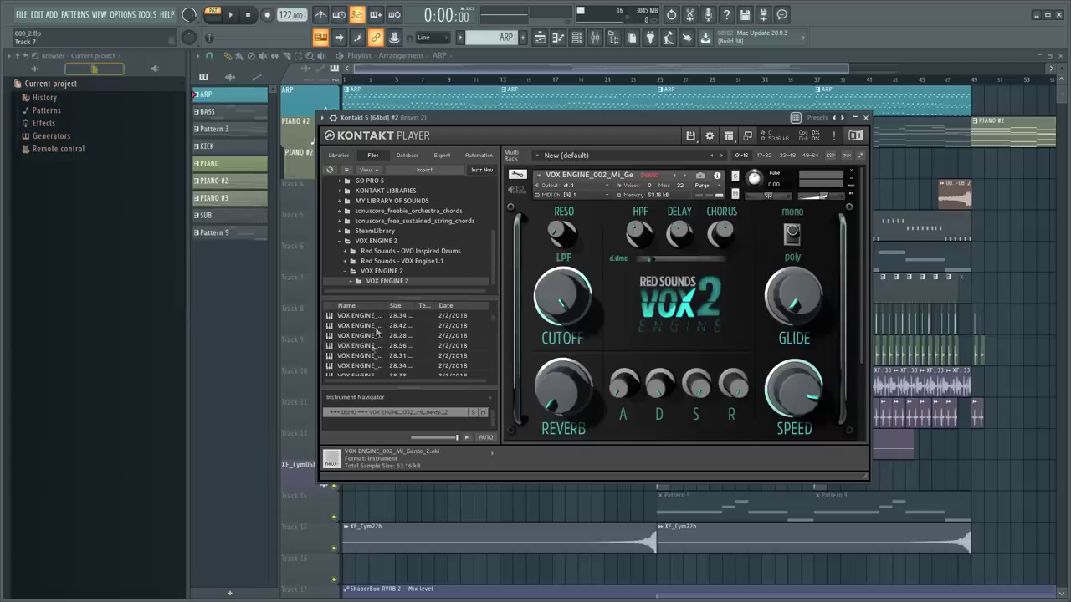
scroll(371, 345, down, 1)
double_click(360, 335)
click(552, 334)
Play the ARP pattern with the Short_Chop_Oh_3 instrument, set Speed to just below its midpoint, and stop playback.
click(230, 15)
drag(802, 385, 799, 367)
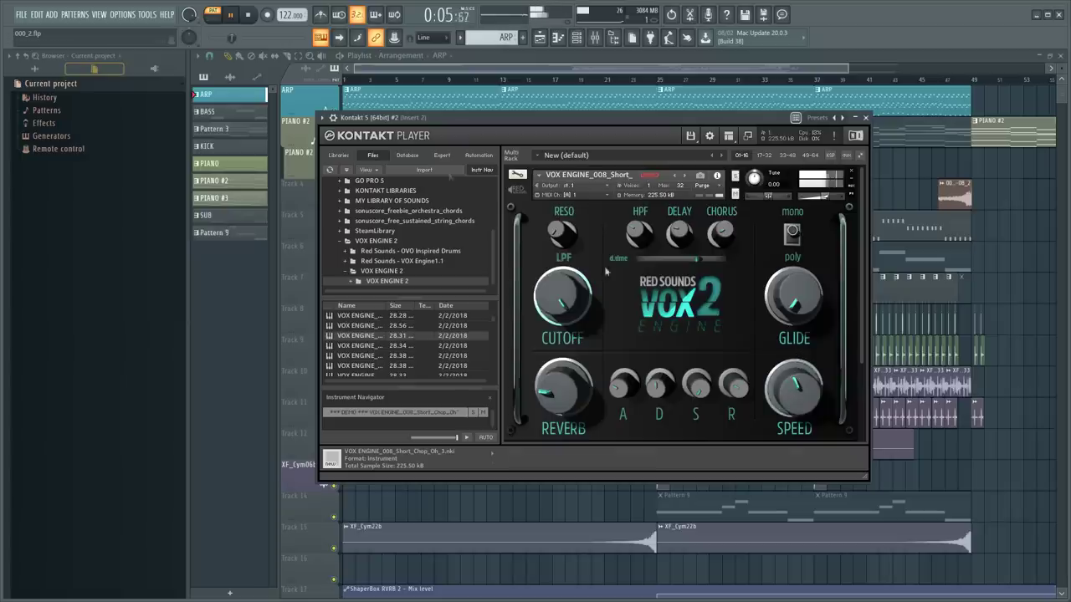
click(247, 16)
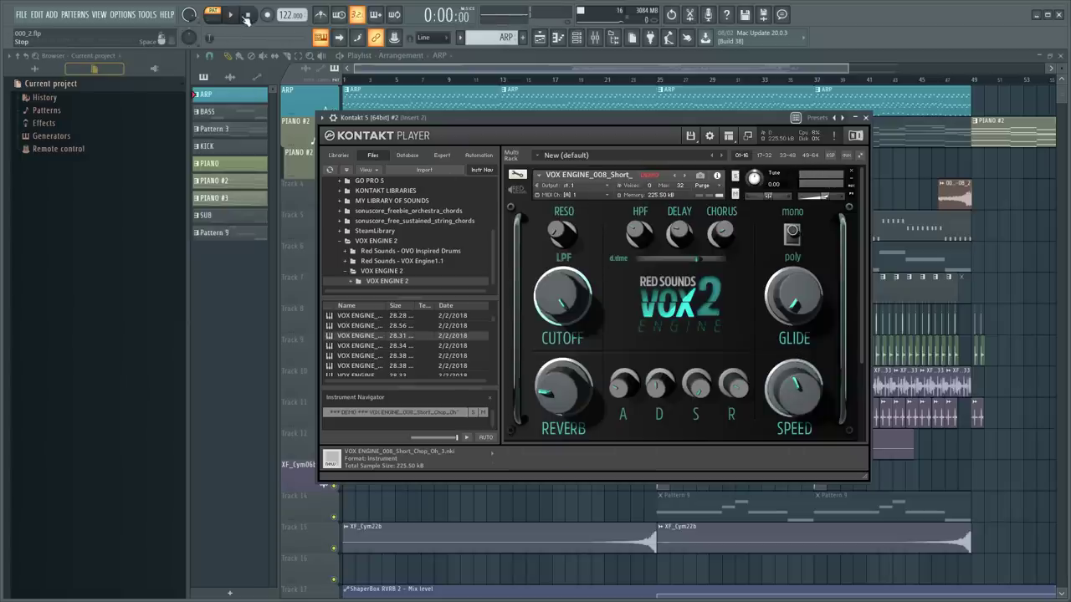